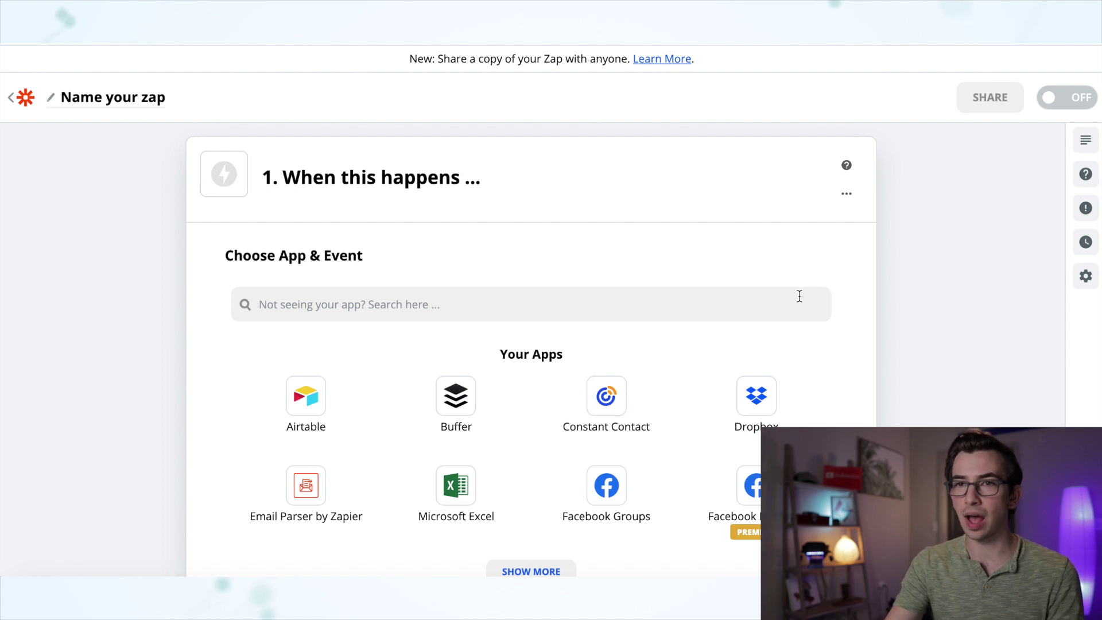
Make the new Zap's 'Name your zap' title editable
left_click(135, 101)
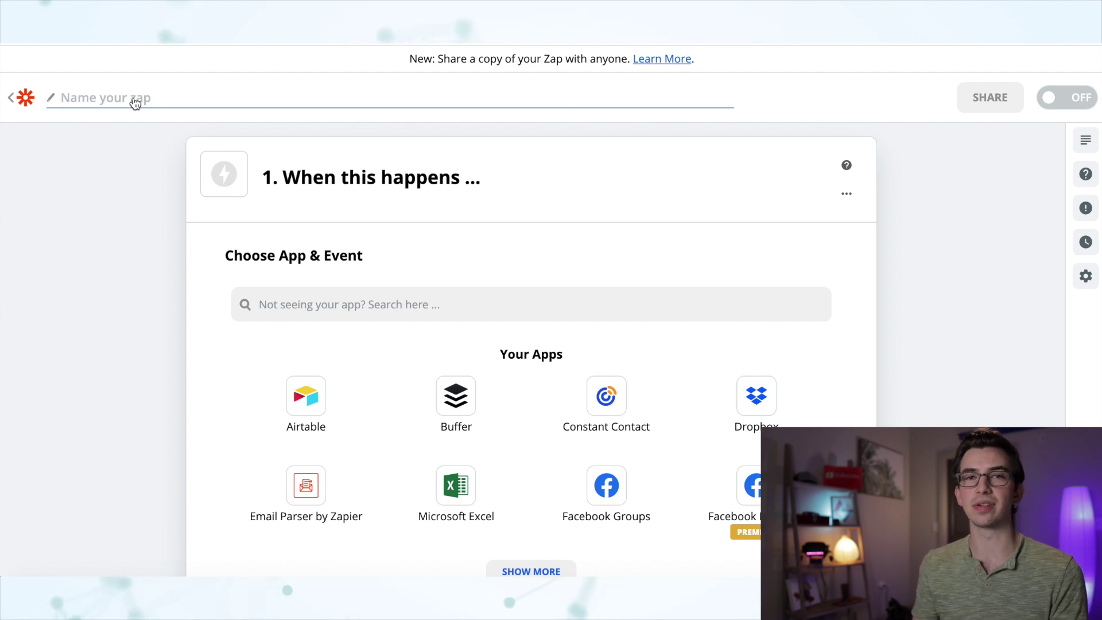
Name the Zap 'Return Visit Needed' and choose ServiceTitan Get Jobs as the trigger
type("Return Visit Needed")
key("Return")
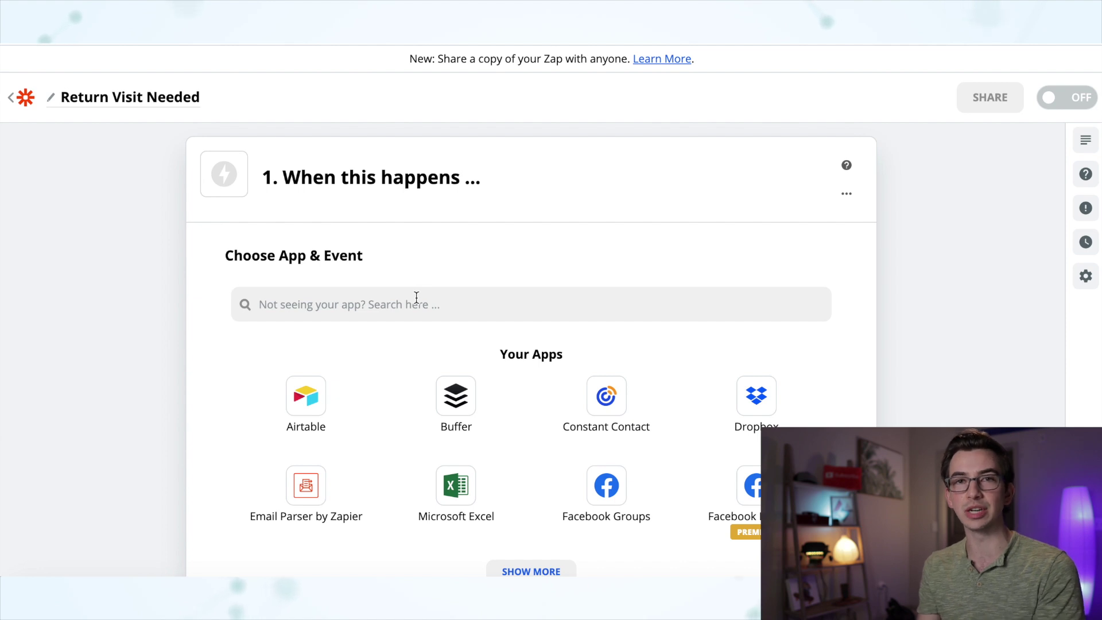
left_click(417, 297)
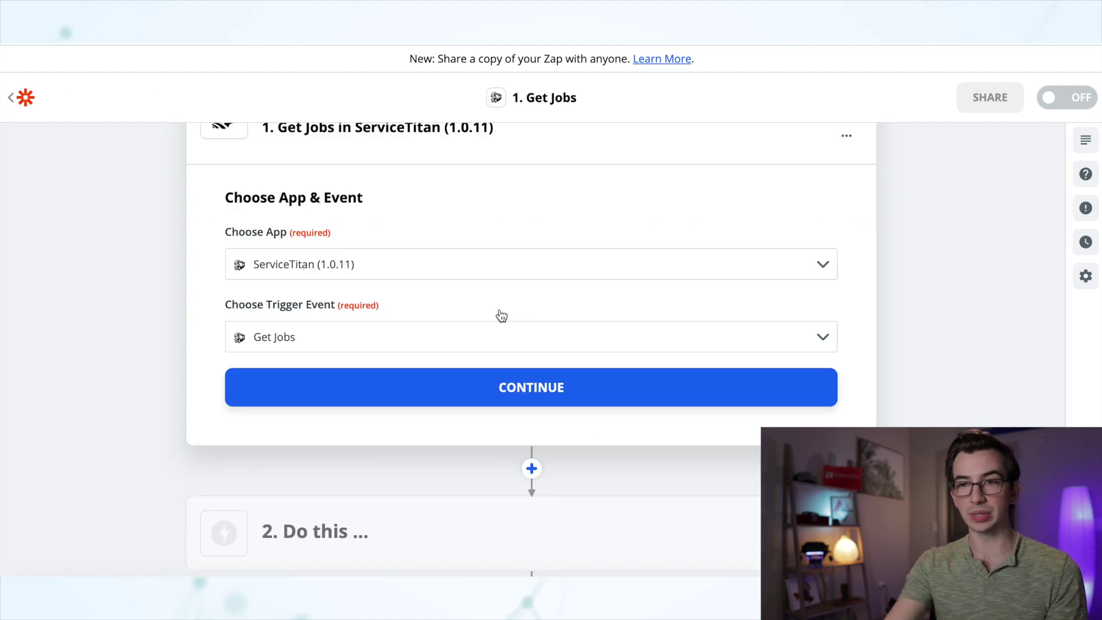
left_click(463, 385)
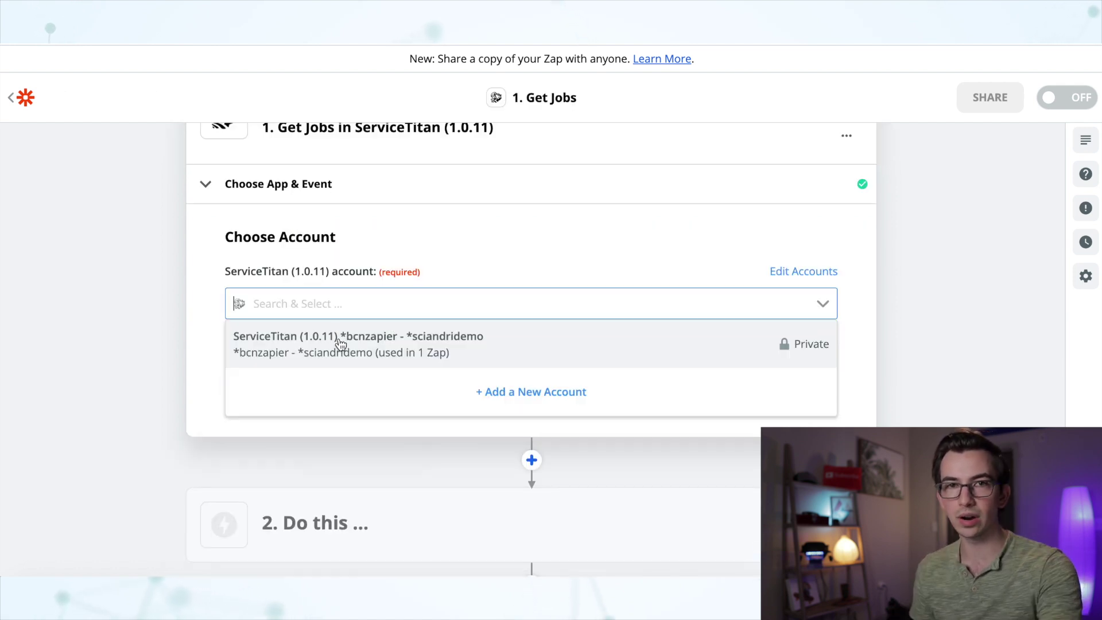
Connect the ServiceTitan account and test the Get Jobs trigger successfully
left_click(339, 340)
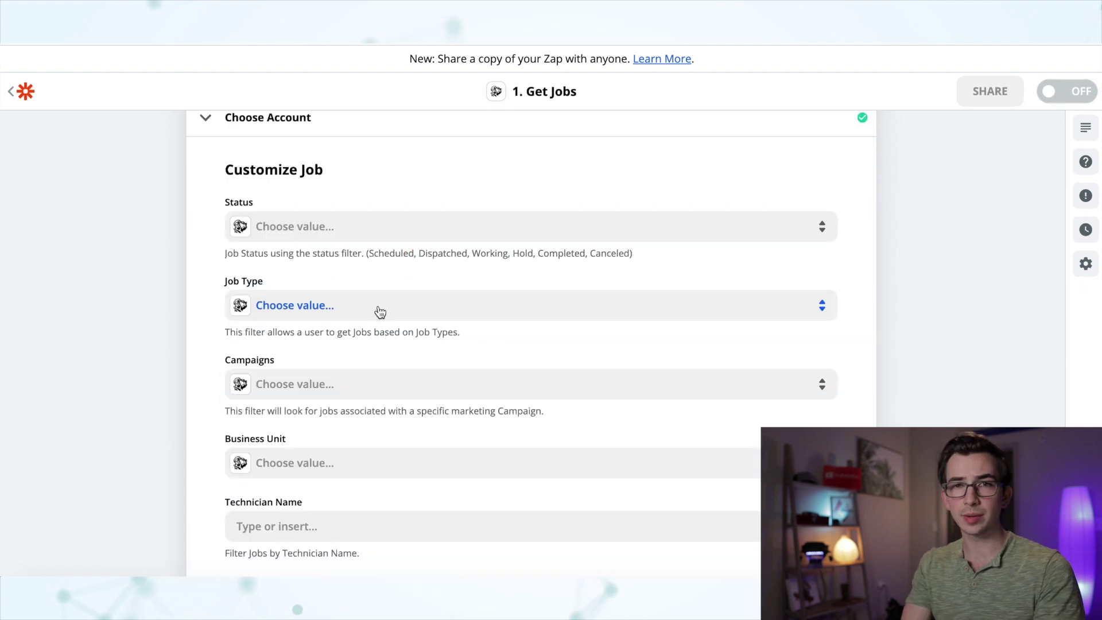
scroll(377, 312, "down", 5)
left_click(438, 551)
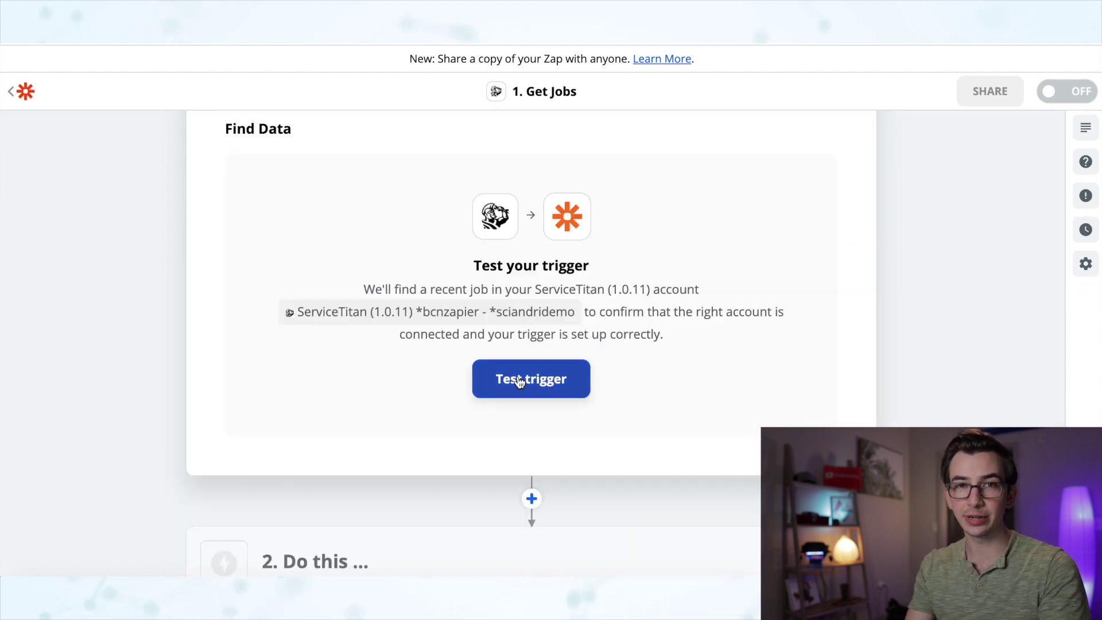
left_click(519, 382)
left_click(369, 484)
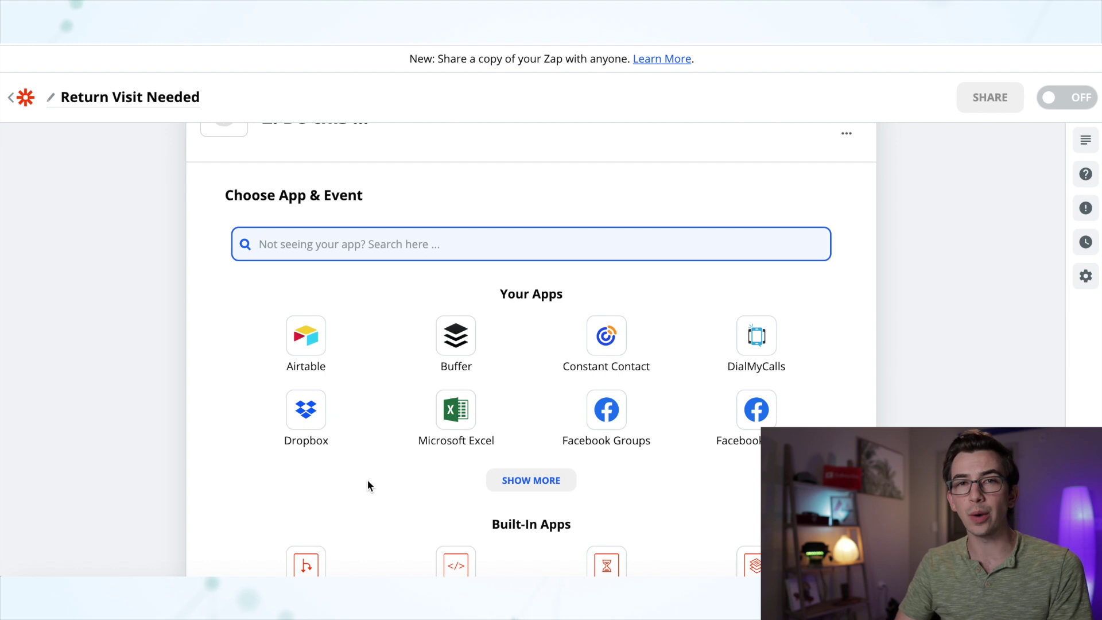
Add a Filter by Zapier step: Invoice Summary (Text) Contains #return, and Status contains completed
type("filter")
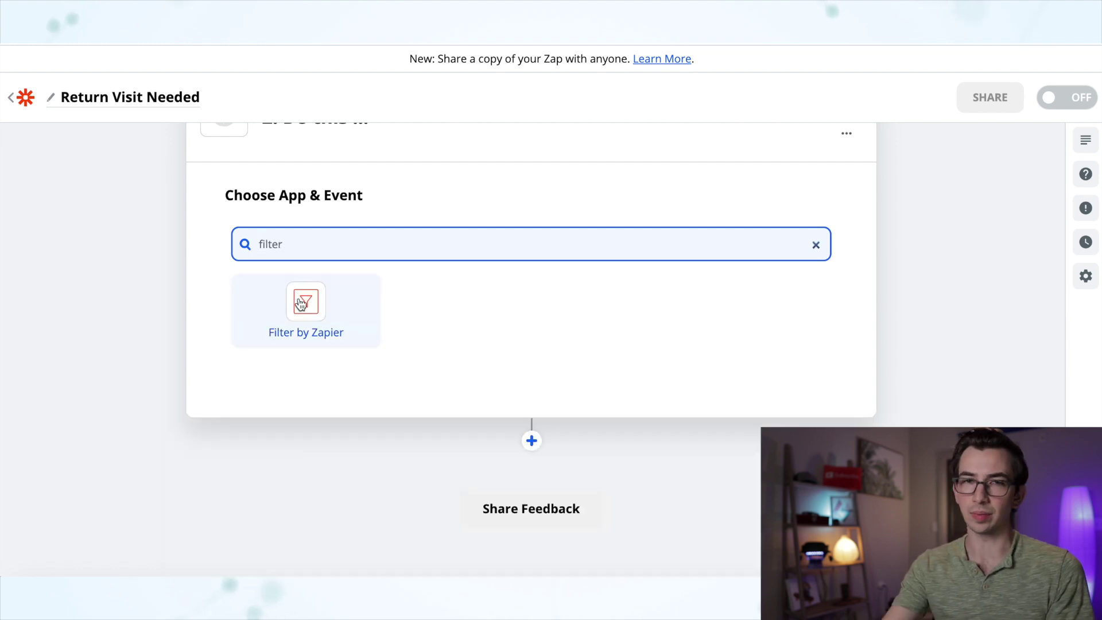
left_click(300, 303)
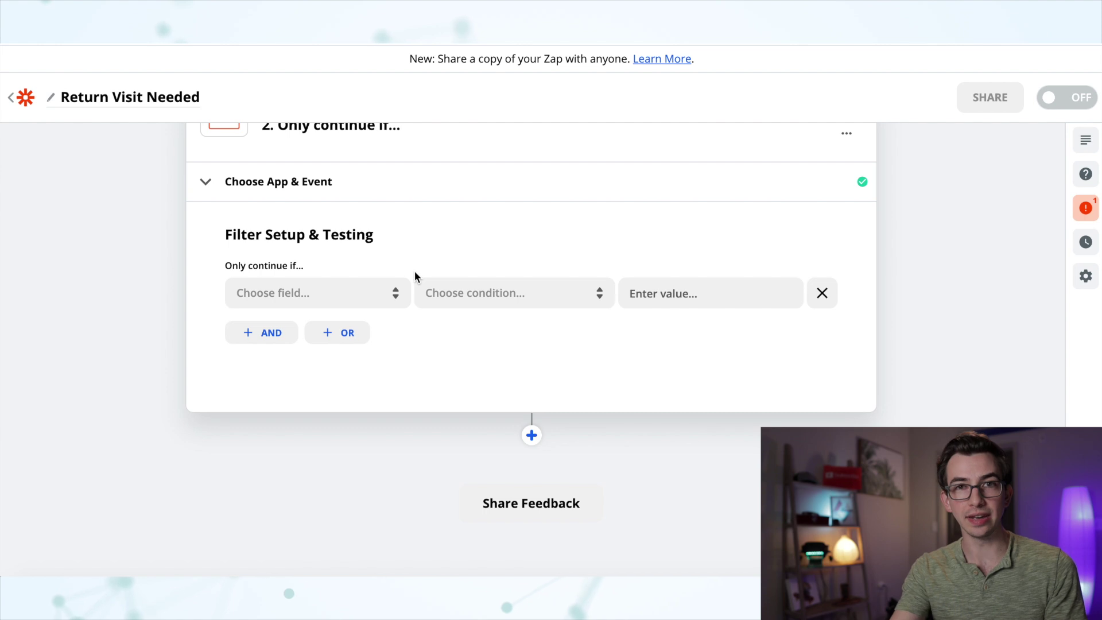
left_click(402, 293)
left_click(407, 376)
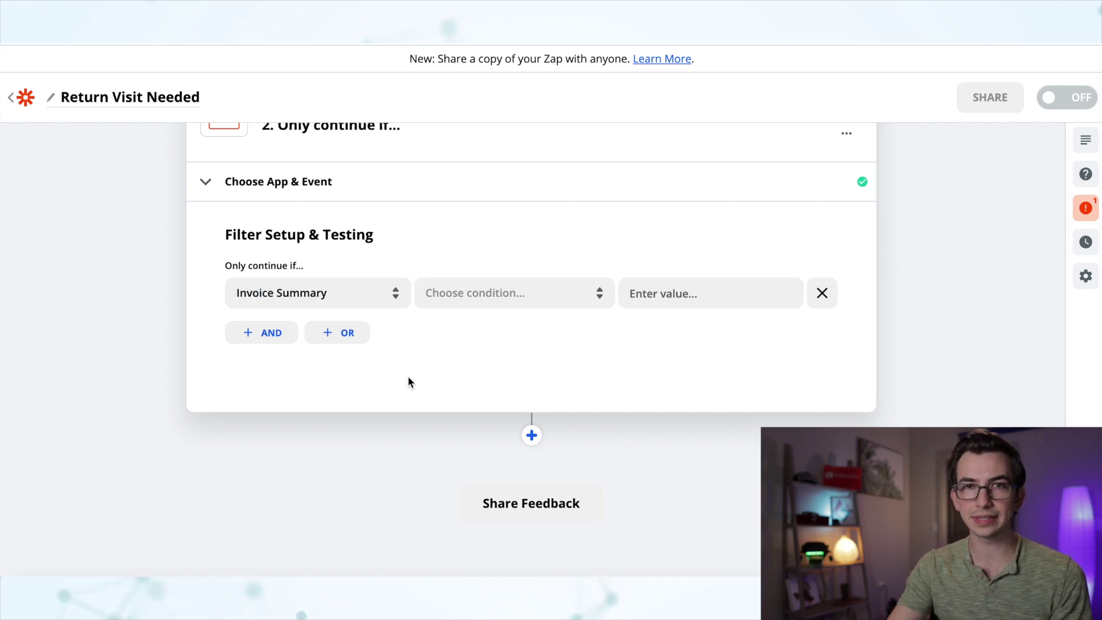
left_click(499, 293)
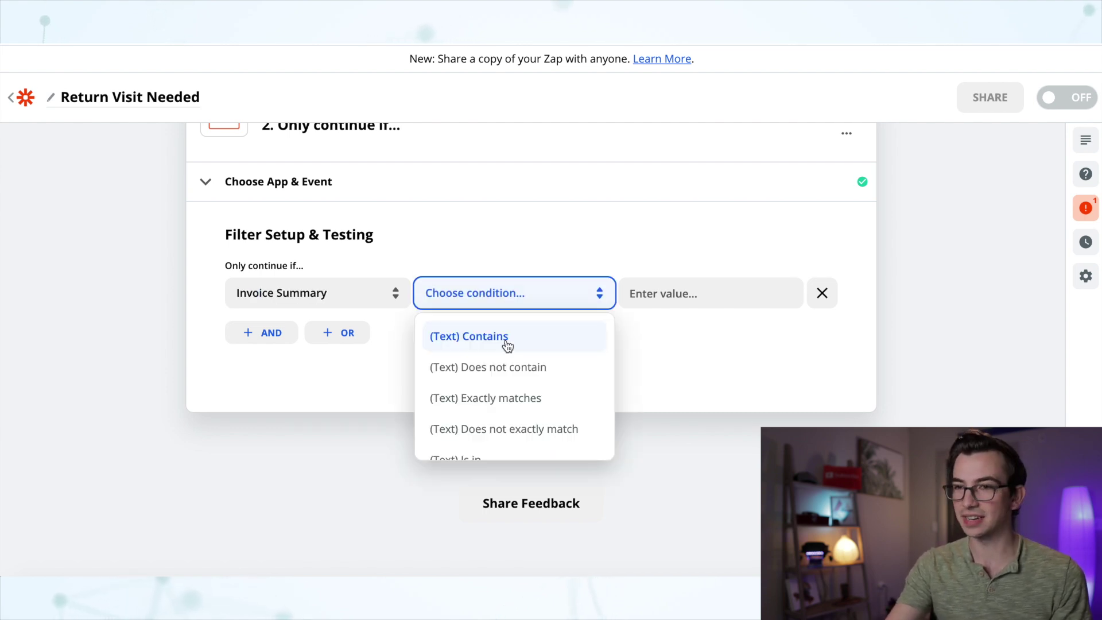
left_click(507, 343)
left_click(667, 300)
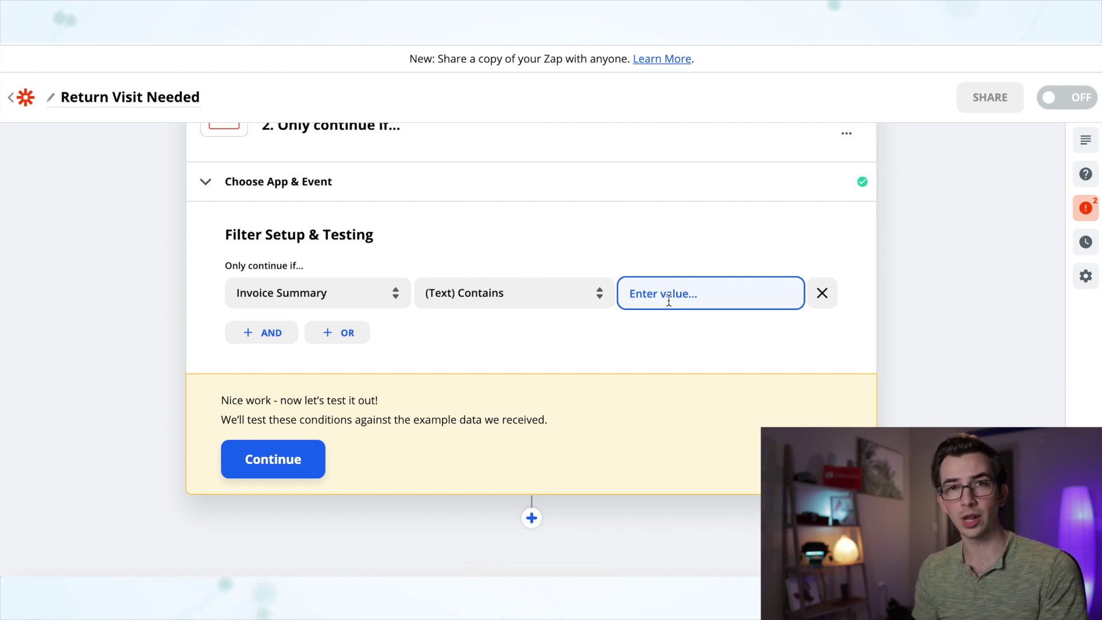
type("#return")
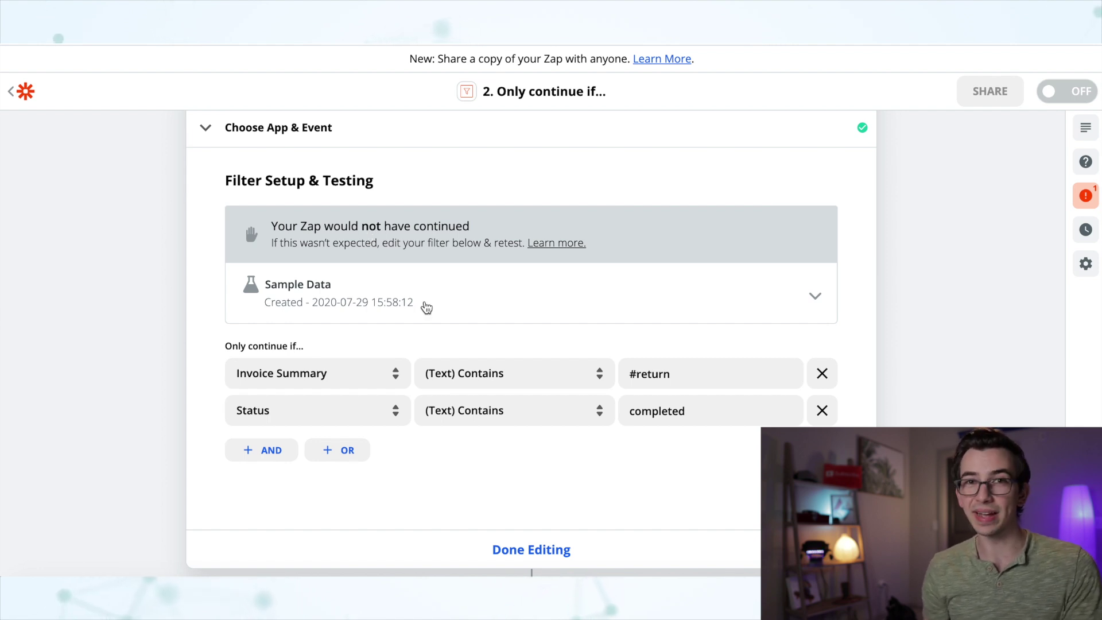
scroll(538, 388, "down", 3)
left_click(538, 389)
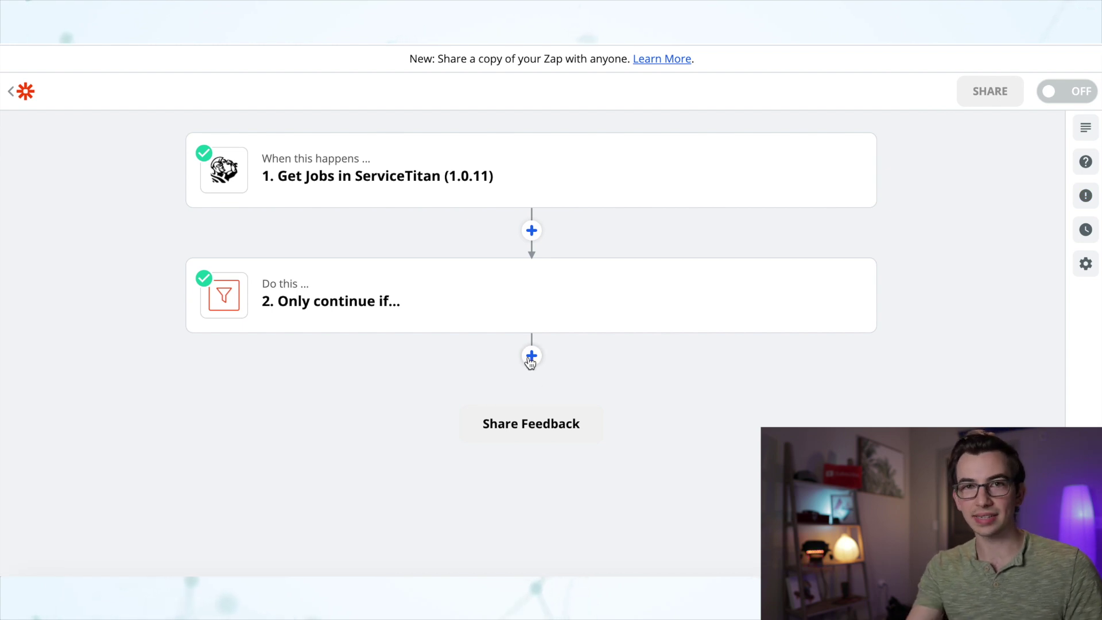
Add a Slack Send Channel Message step using the existing account, posting to zap-tests
left_click(532, 357)
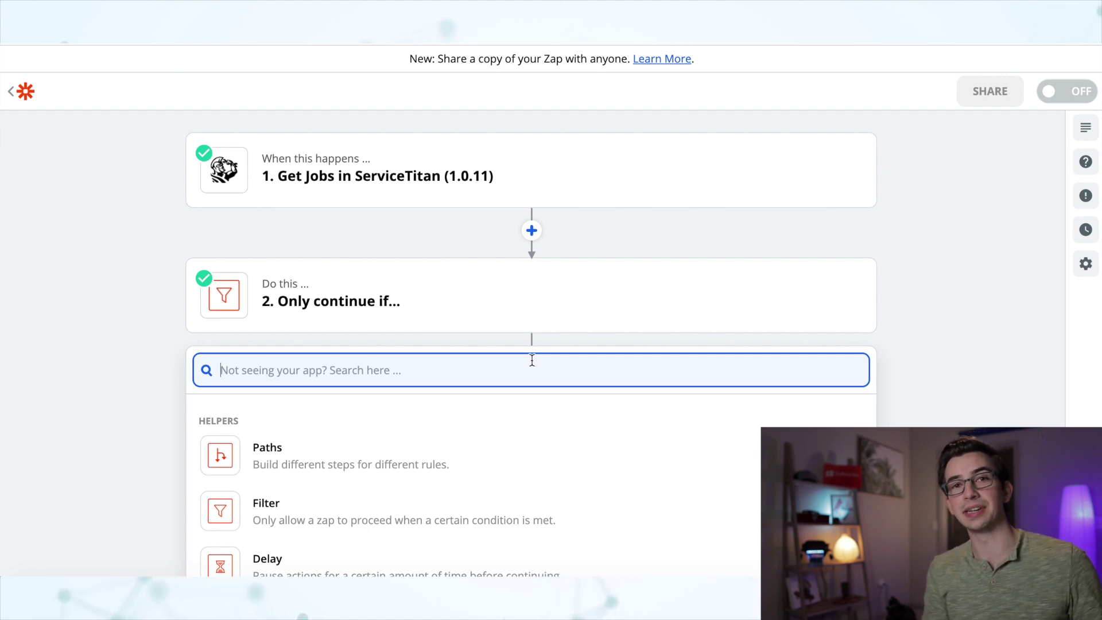
type("sla")
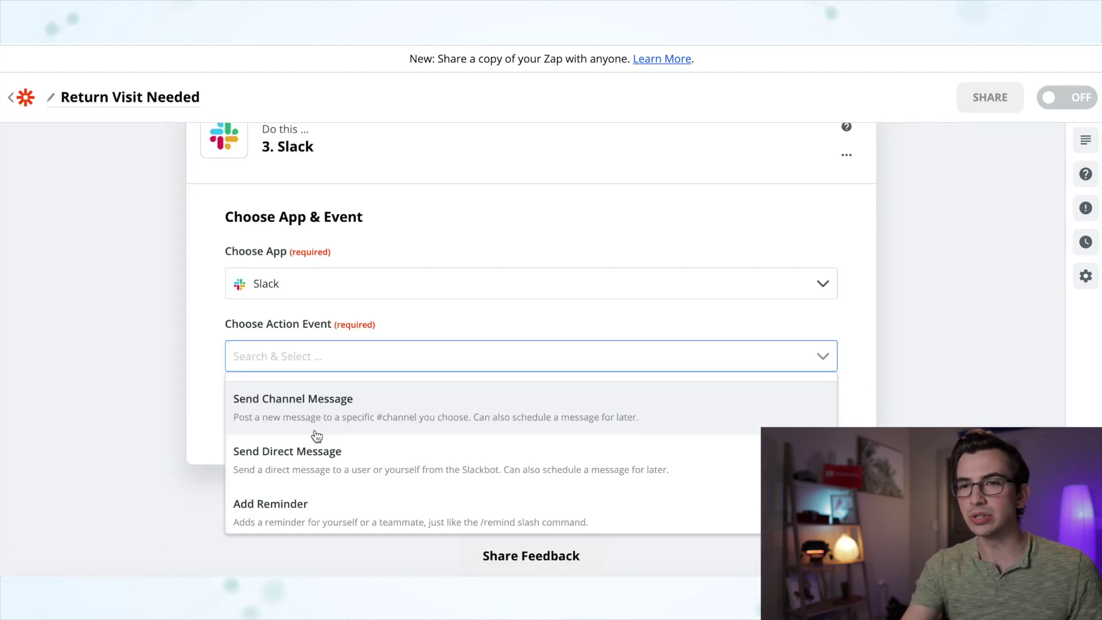
left_click(316, 431)
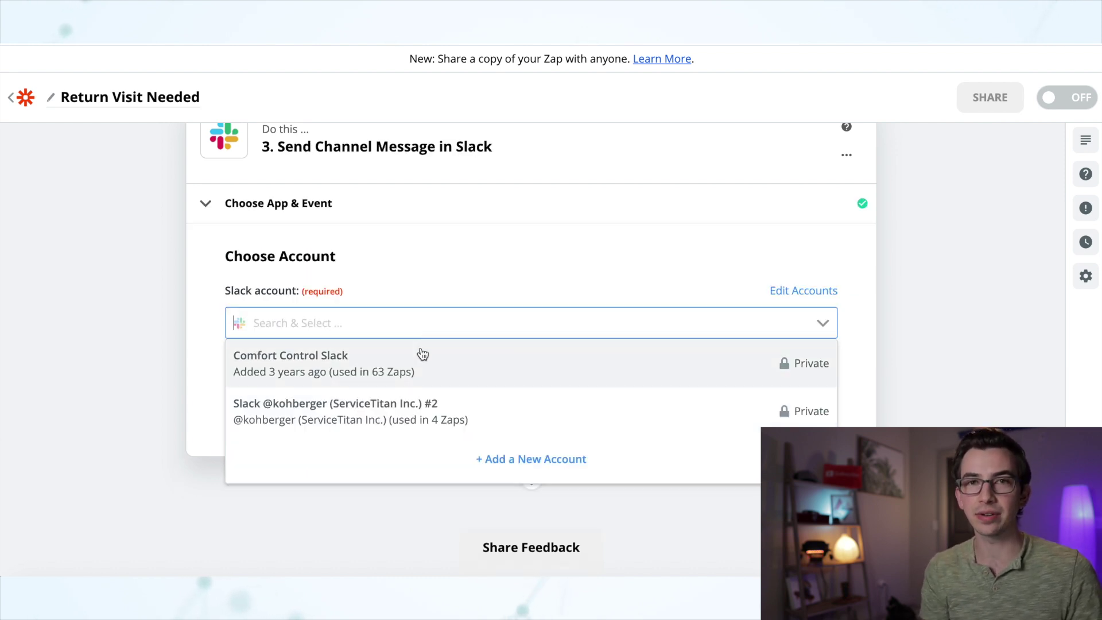
left_click(423, 354)
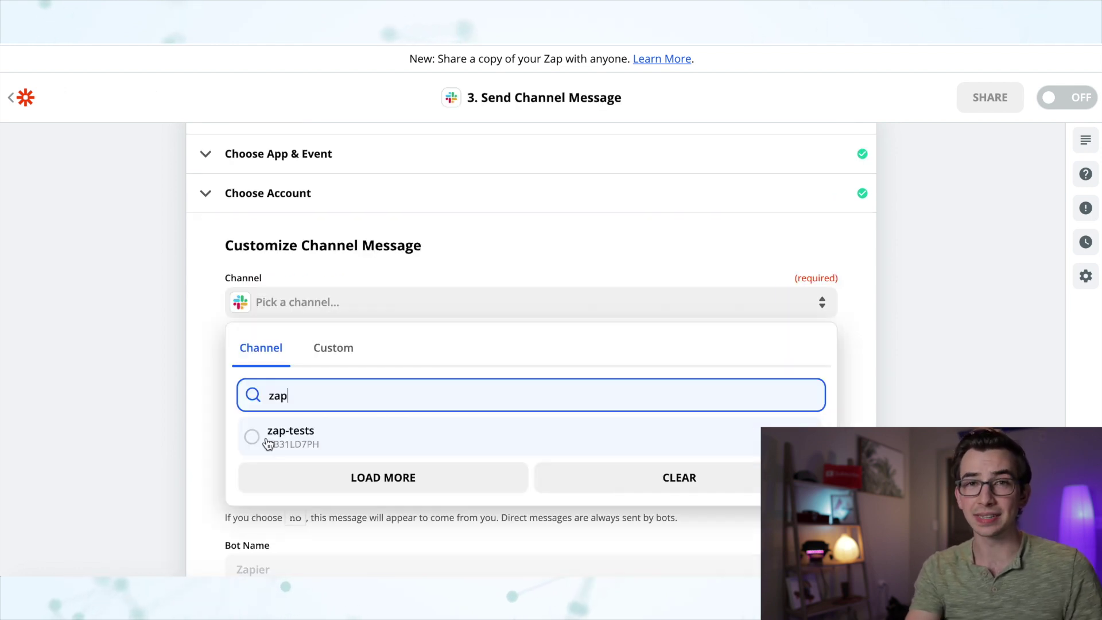
left_click(267, 441)
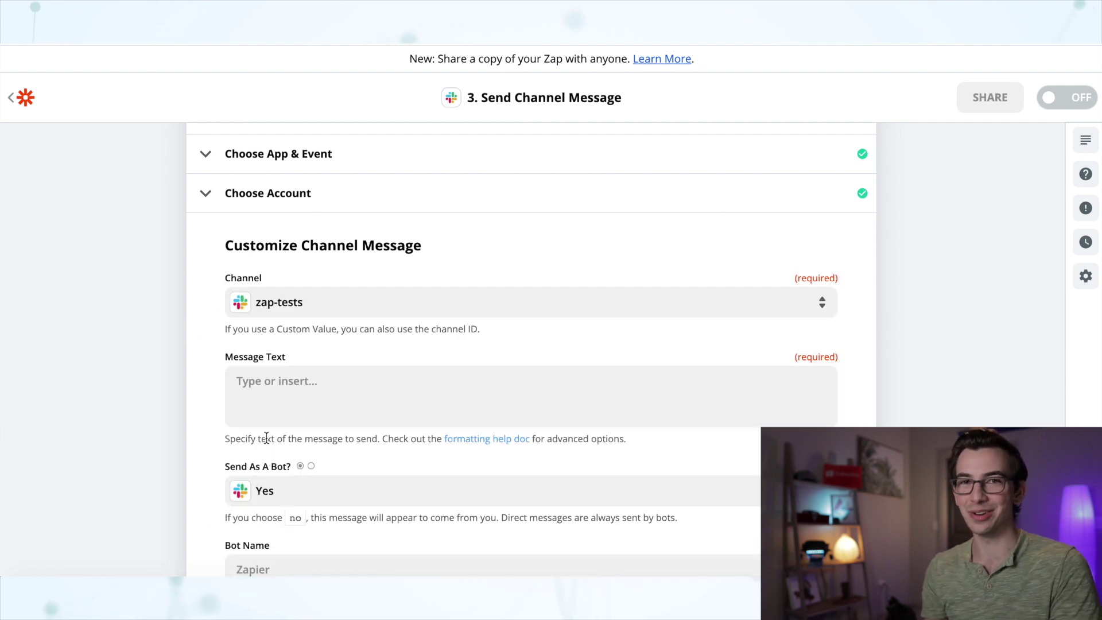
Begin the message with Technician Name, then 'Has indicated that we need to schedule a return visit to'
left_click(294, 392)
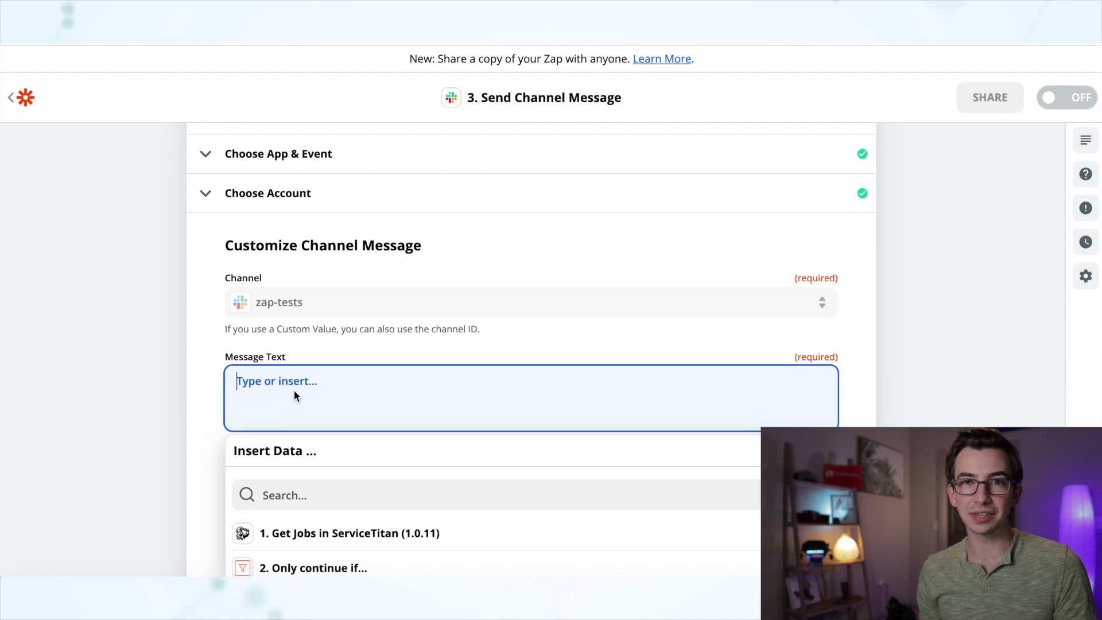
scroll(807, 404, "down", 2)
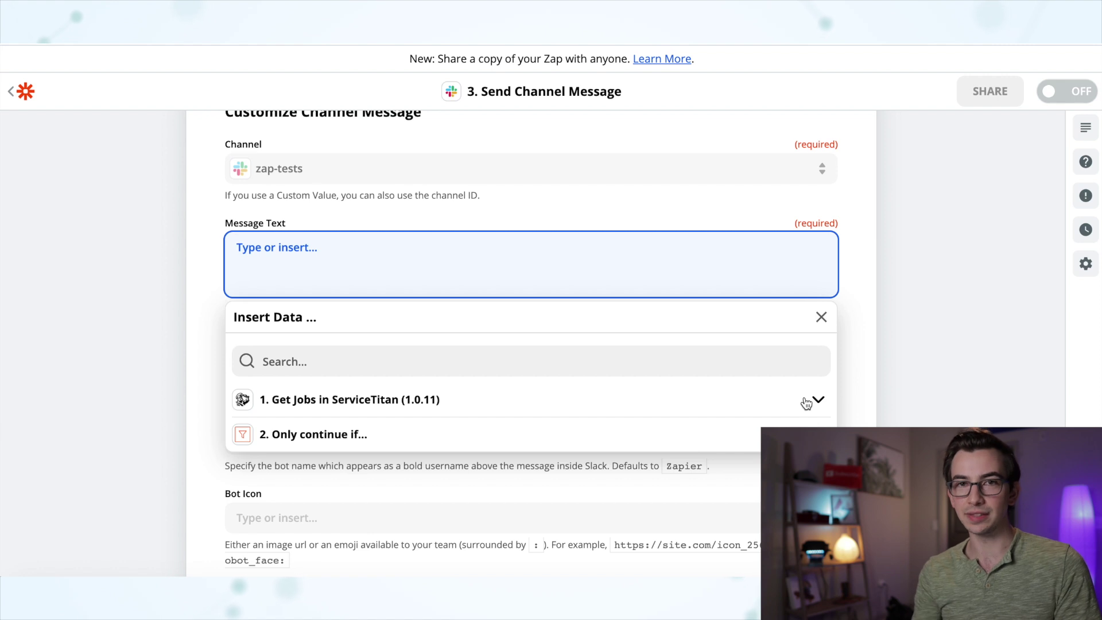
left_click(516, 361)
type("tech")
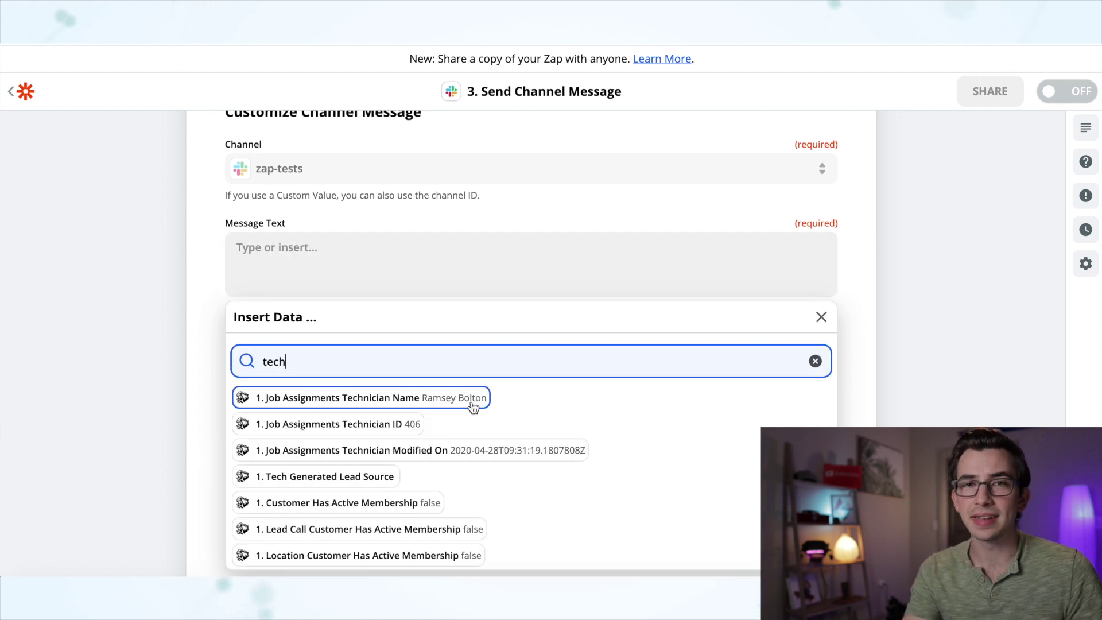
left_click(472, 404)
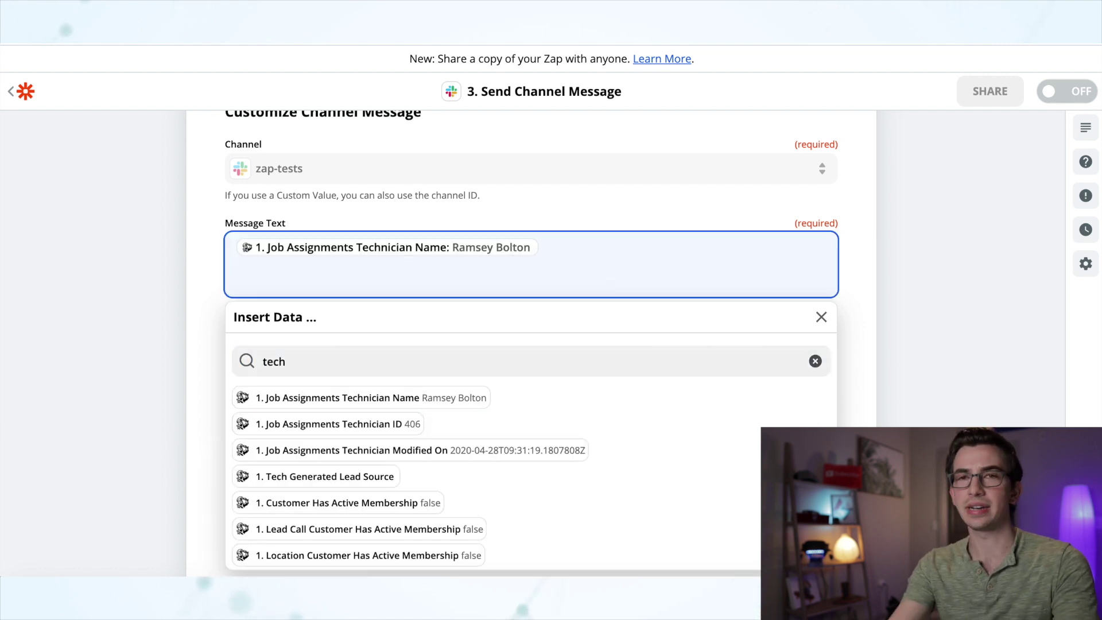
type("Has indicated that we need to schedule a return visit to")
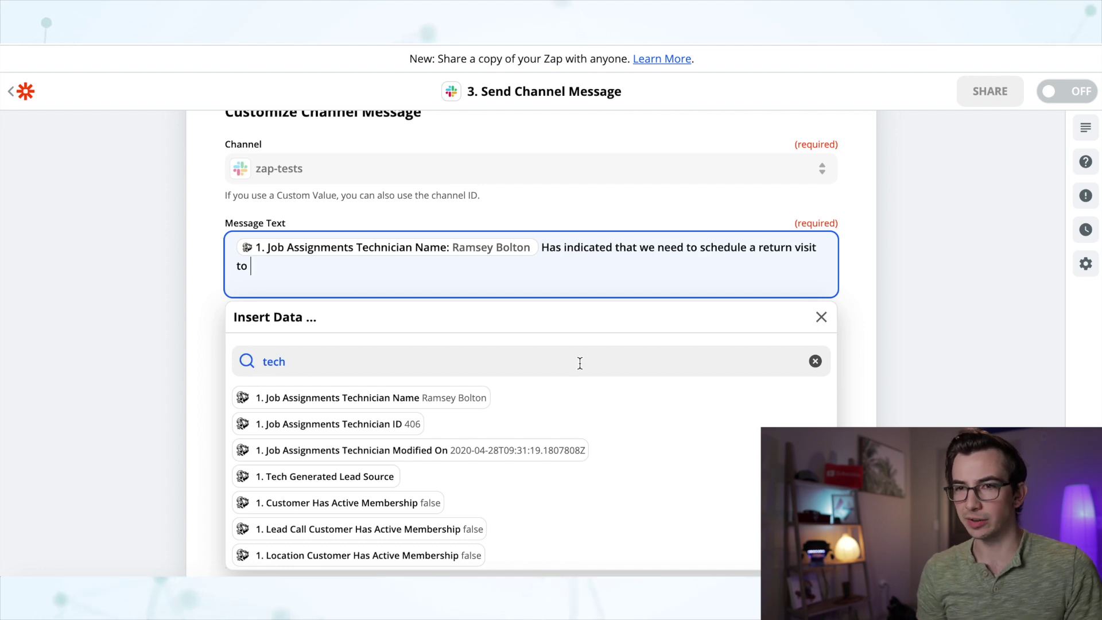
Append the Customer Name field followed by "'s location at" to the message
left_click(580, 362)
type("customer")
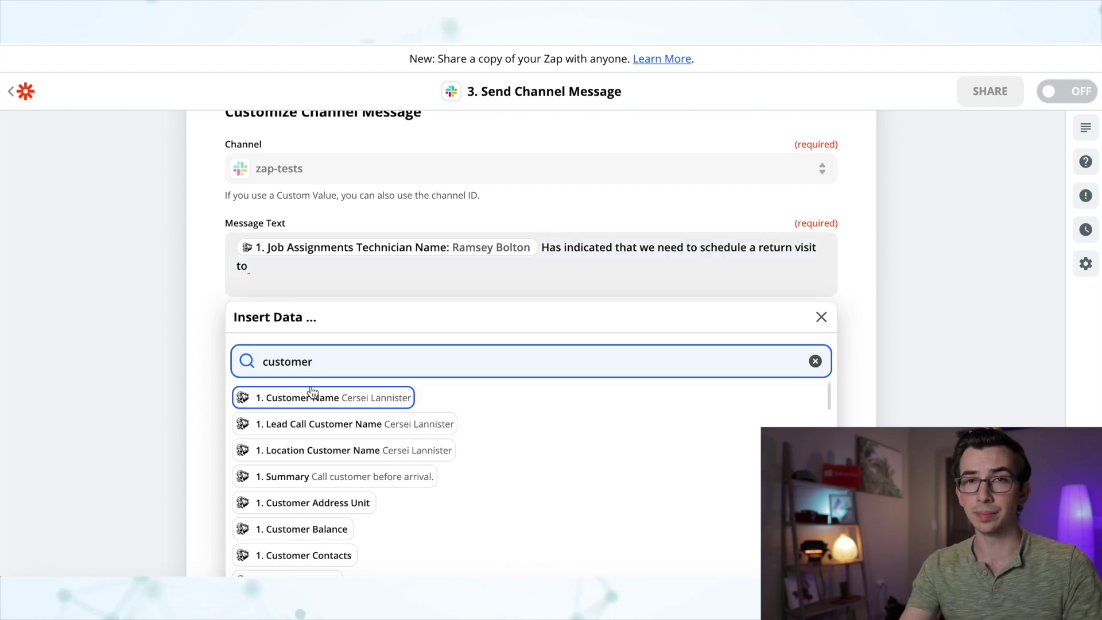
left_click(313, 396)
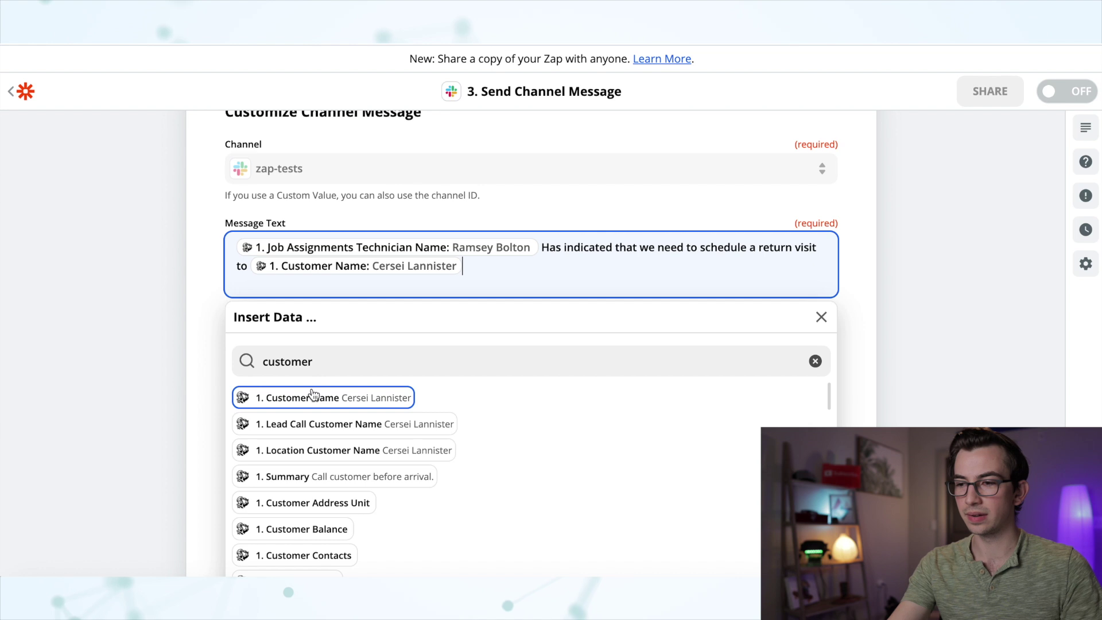
type("'s")
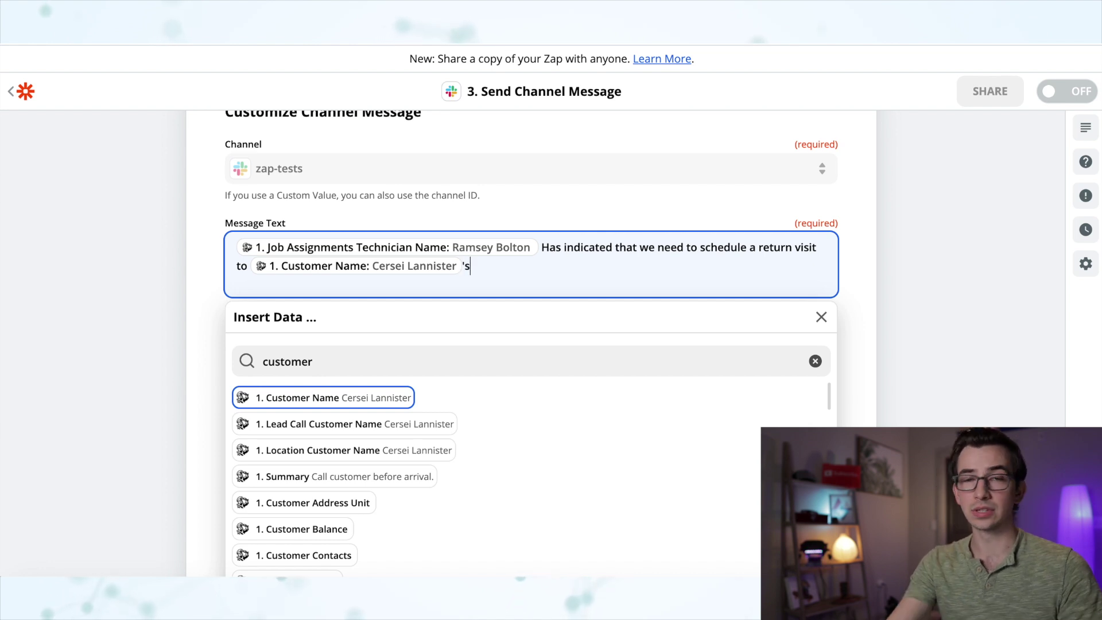
type(" location a")
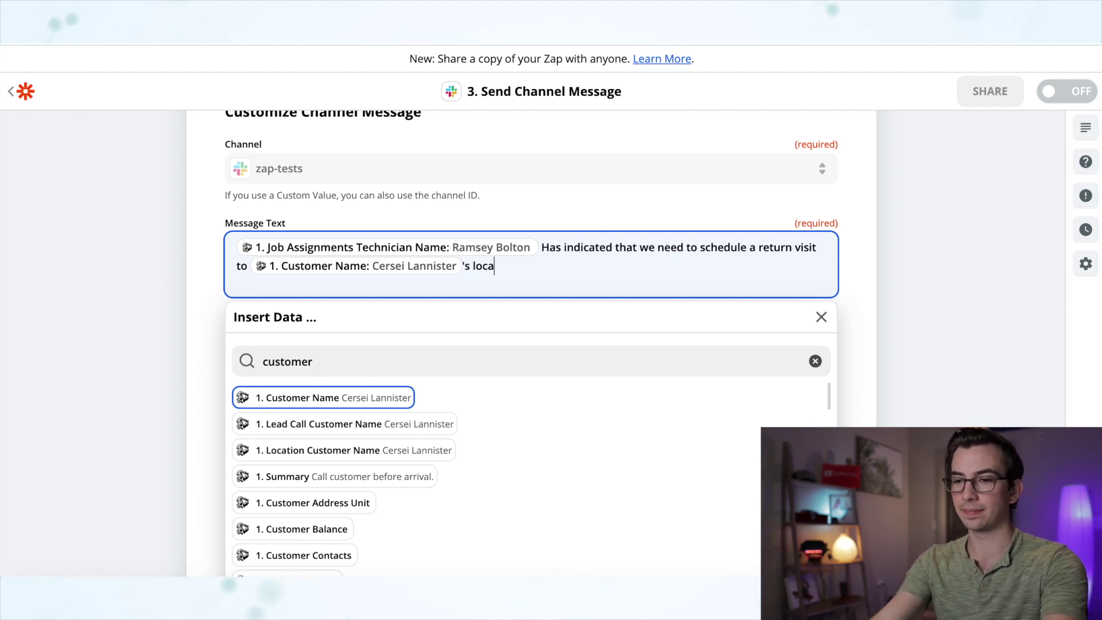
type("t")
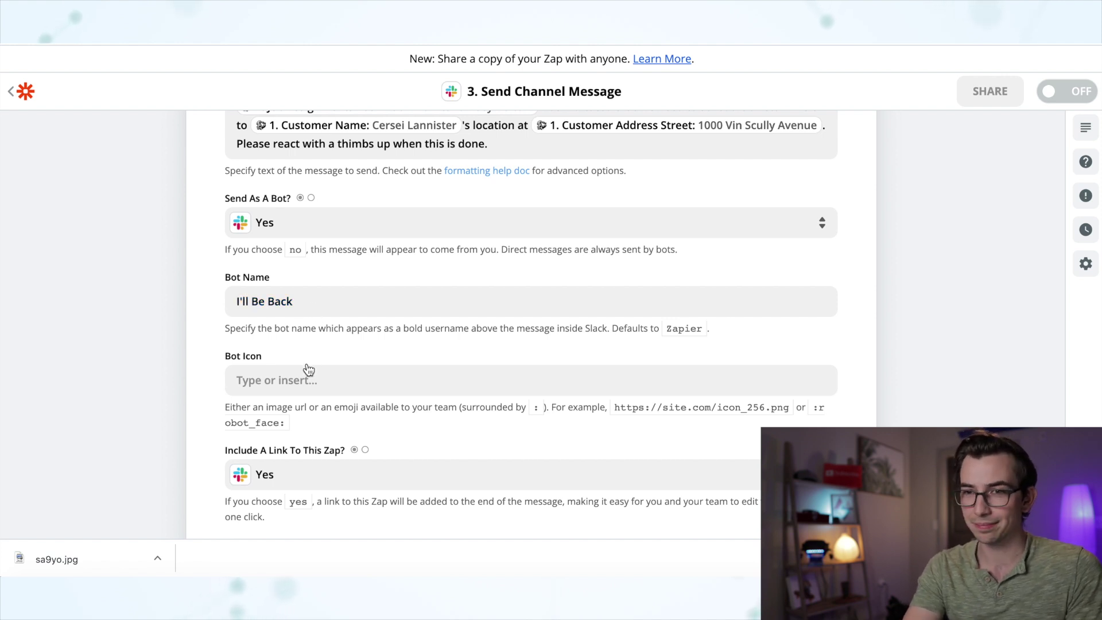
Use the Terminator thumbs-up image address as the Slack bot icon and continue to review
scroll(305, 322, "down", 2)
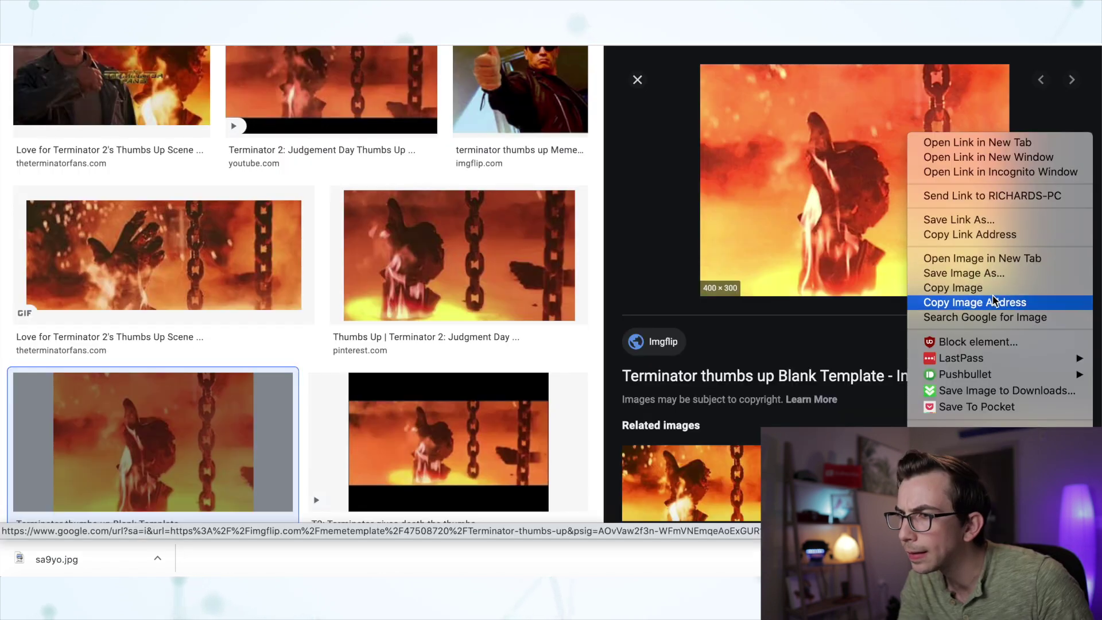
left_click(996, 301)
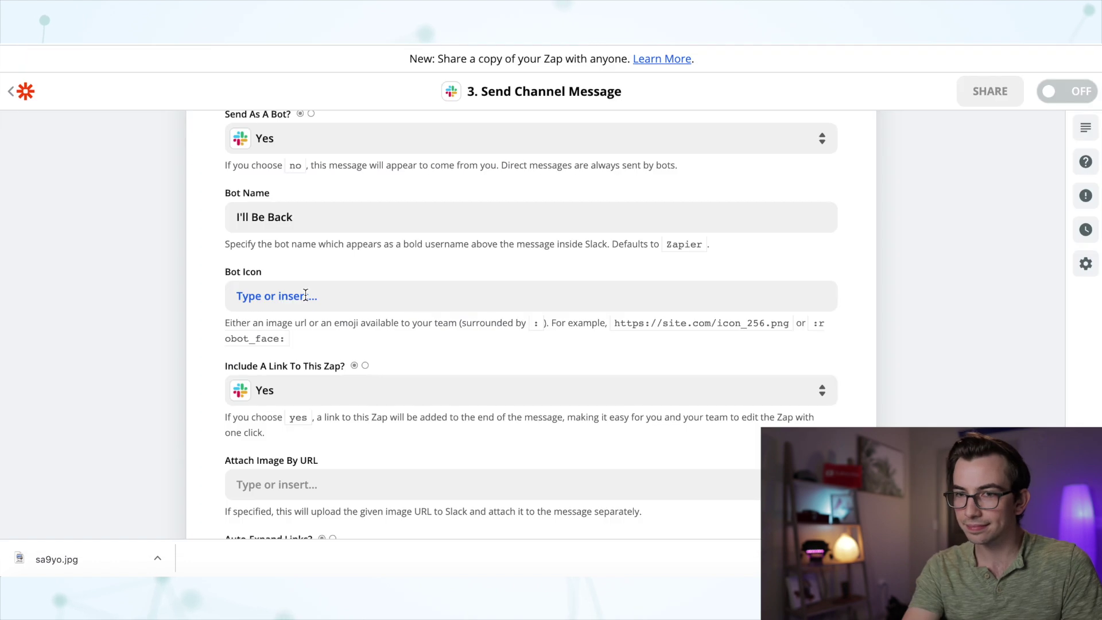
left_click(305, 295)
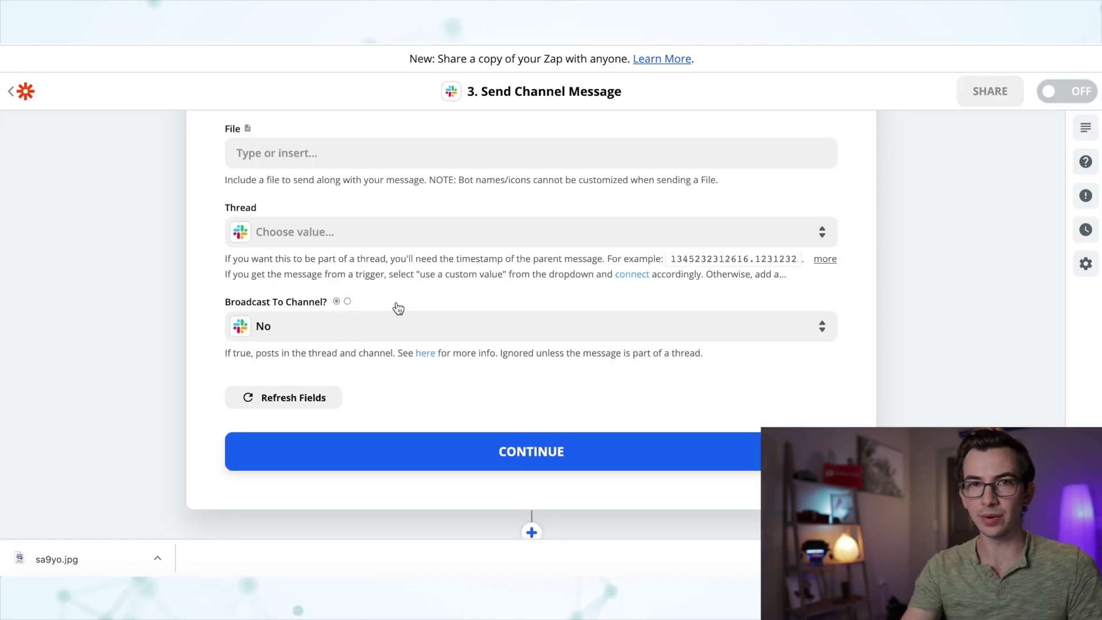
left_click(485, 452)
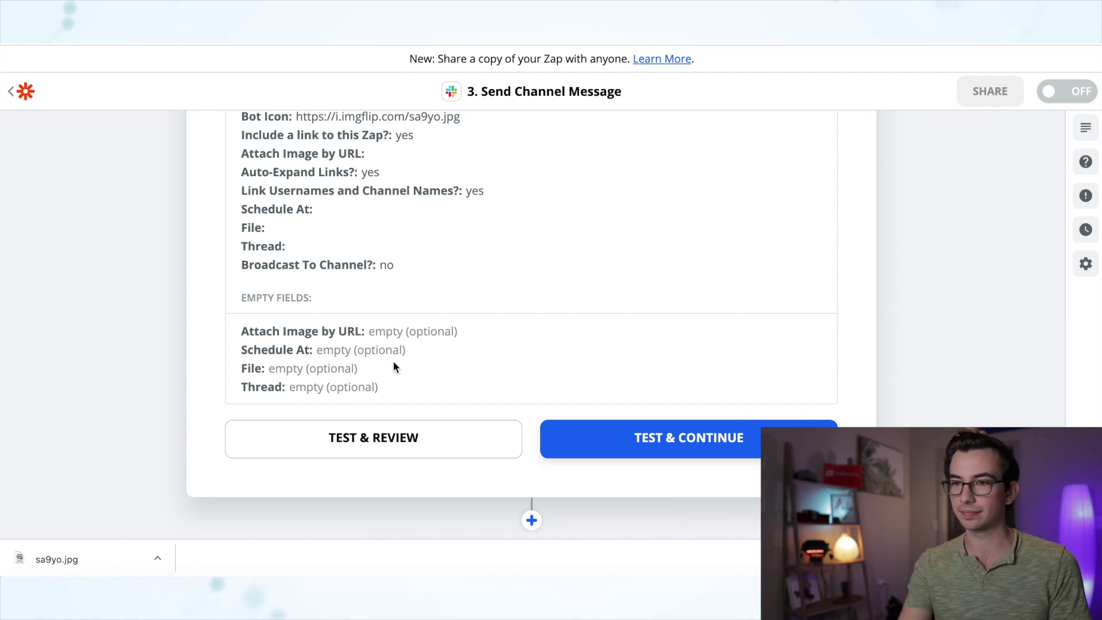
Send the Slack test message, give it a thumbs-up reaction, and turn the Zap on
left_click(733, 455)
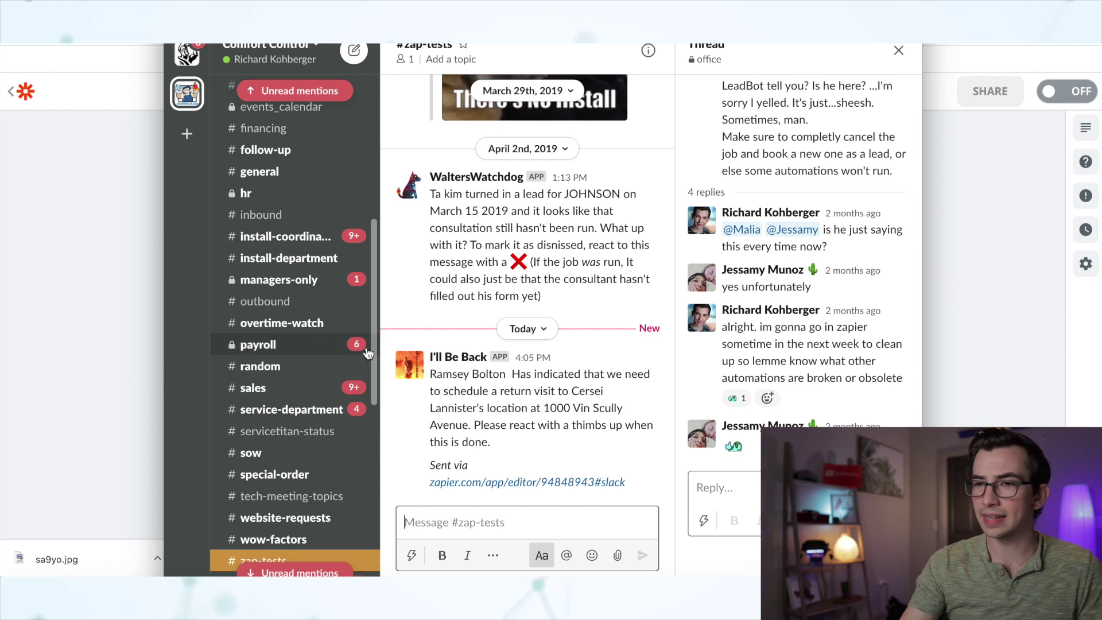
mouse_move(447, 365)
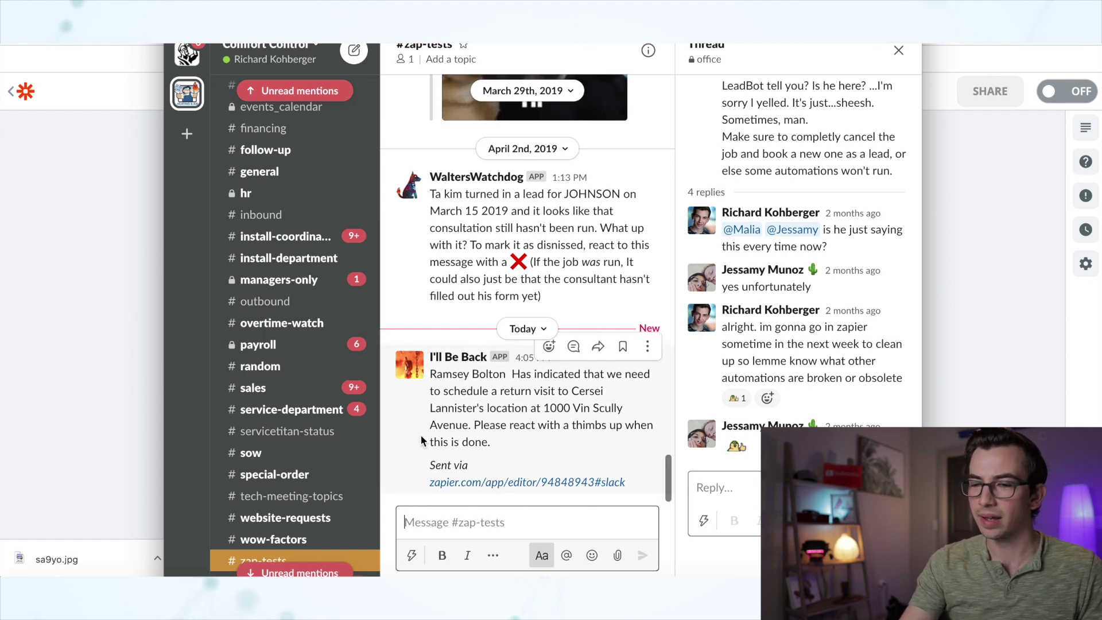
mouse_move(657, 247)
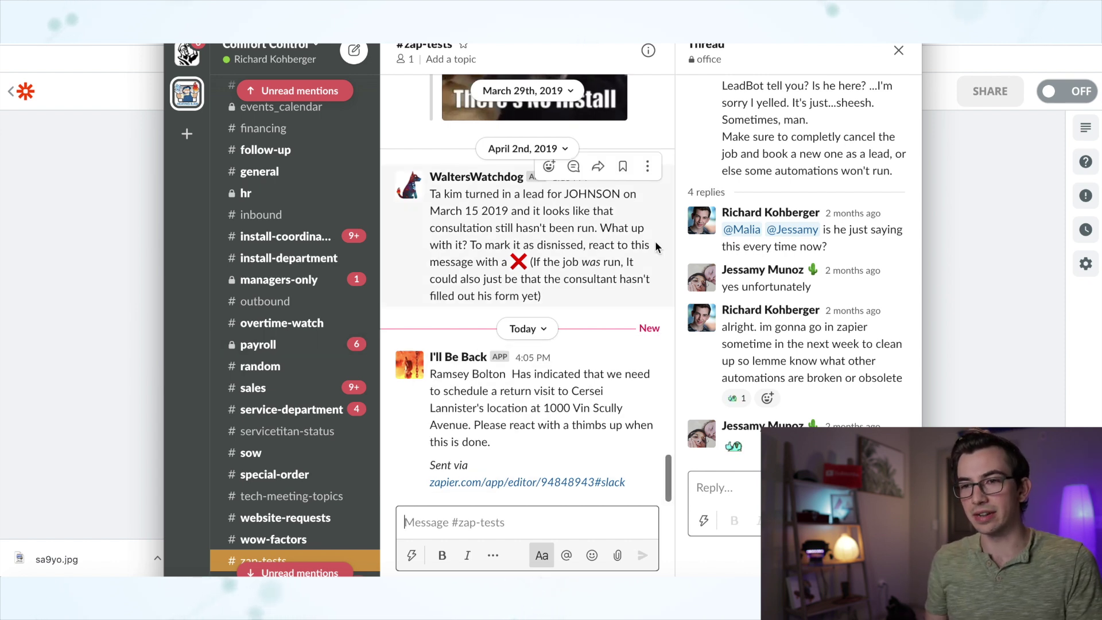
left_click(549, 166)
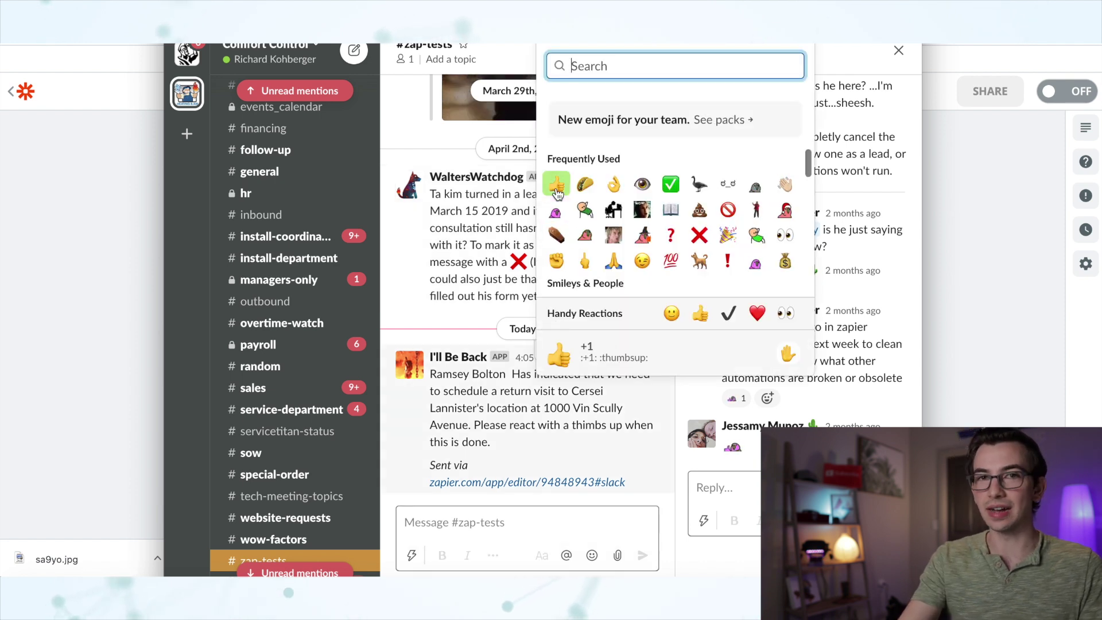
left_click(556, 185)
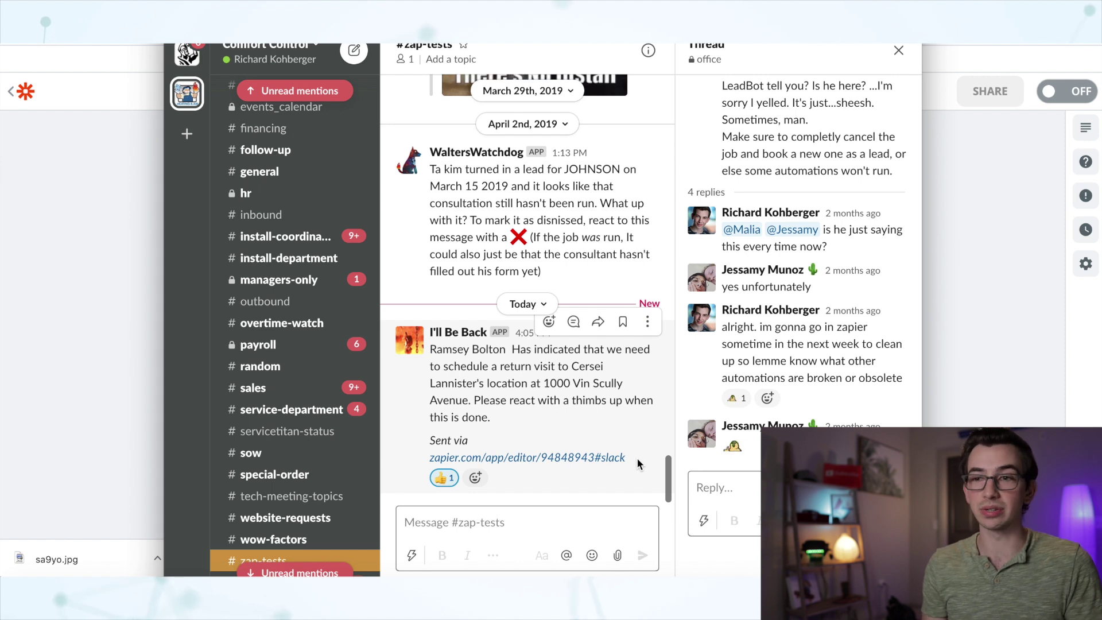
key("super+Tab")
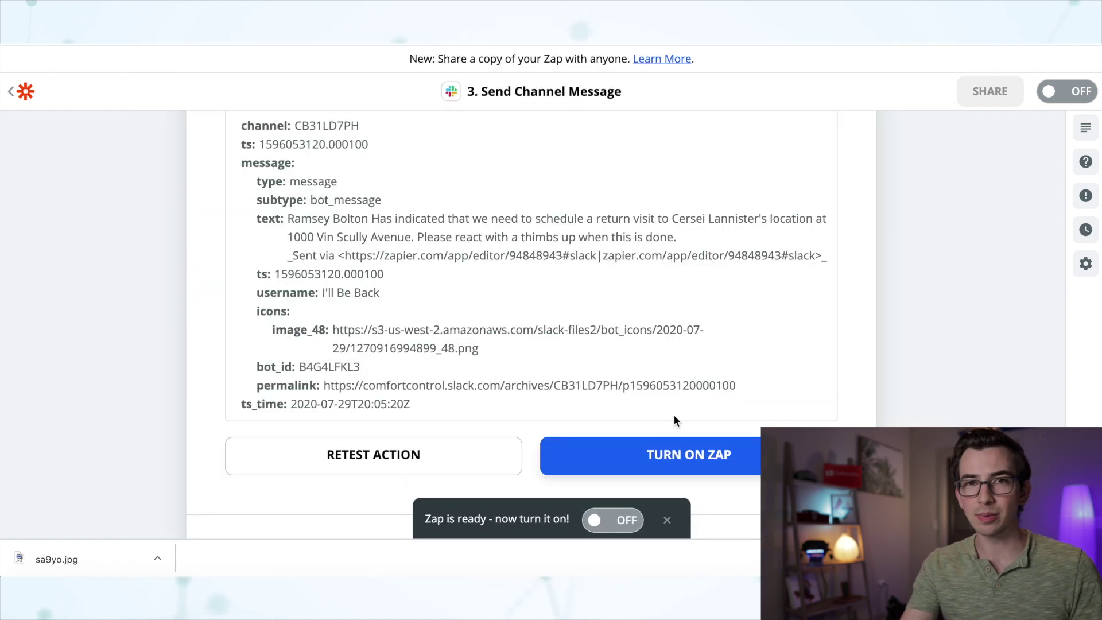
left_click(749, 454)
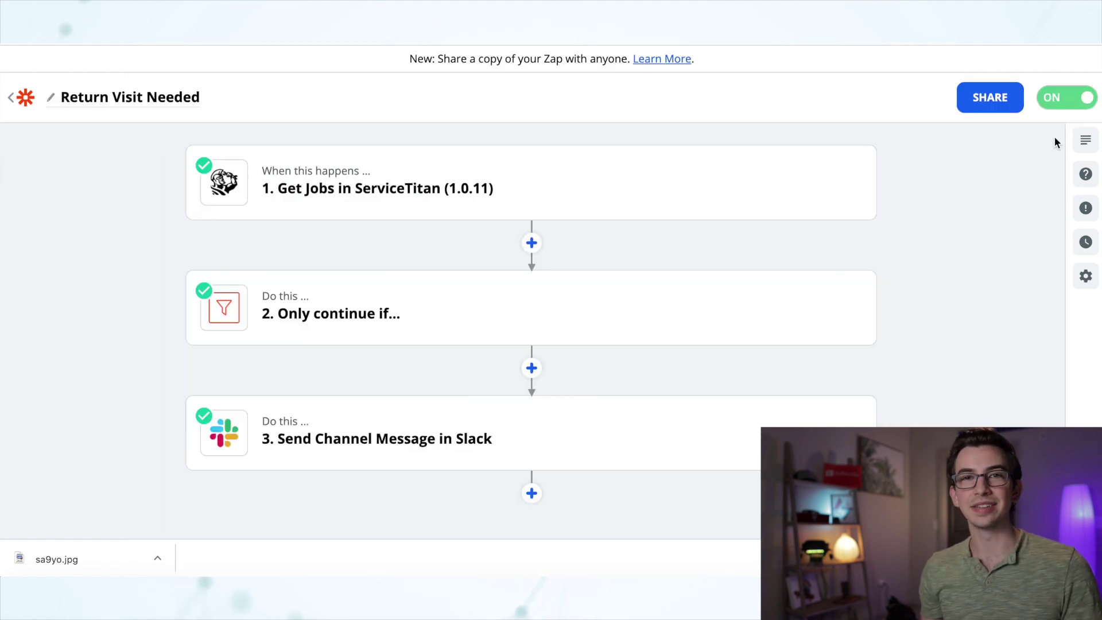